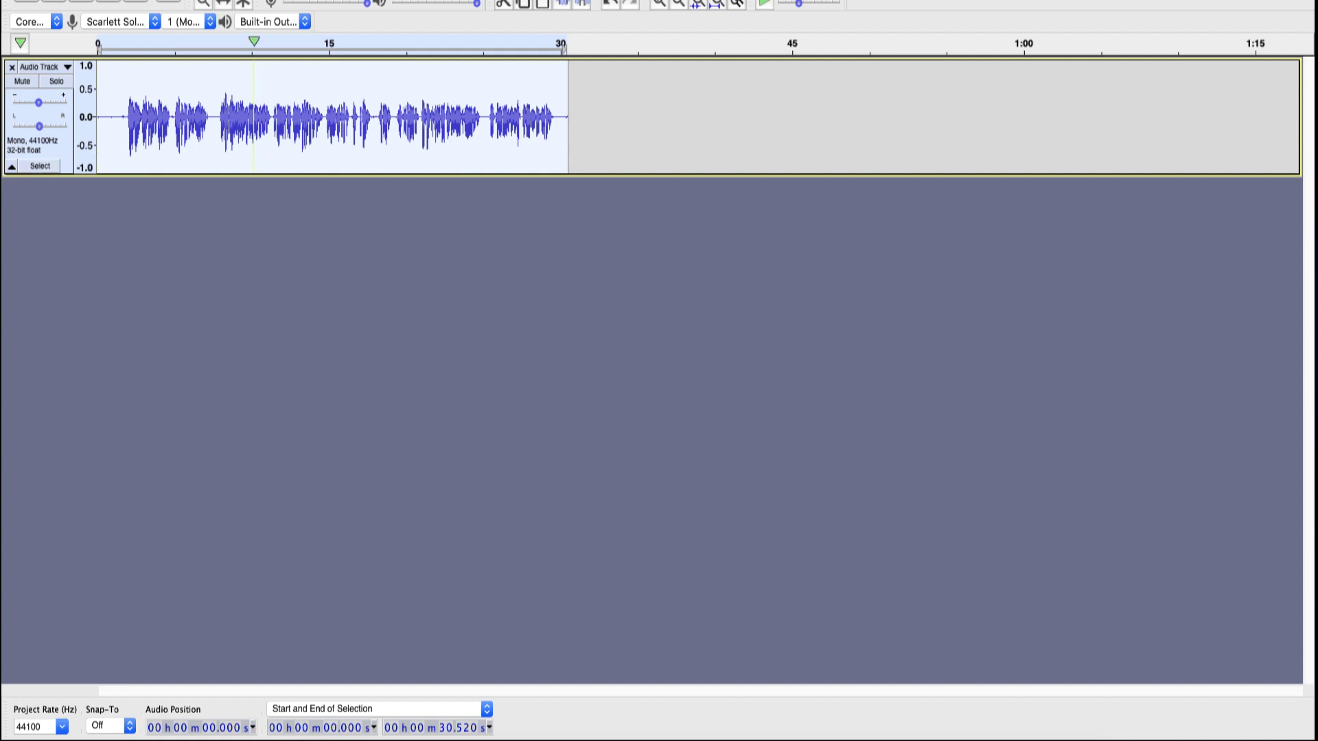
Step: Launch the iZotope Nectar 2 plug-in from the Effect menu for the voiceover track
{"action": "left_click", "coordinate": [364, 0]}
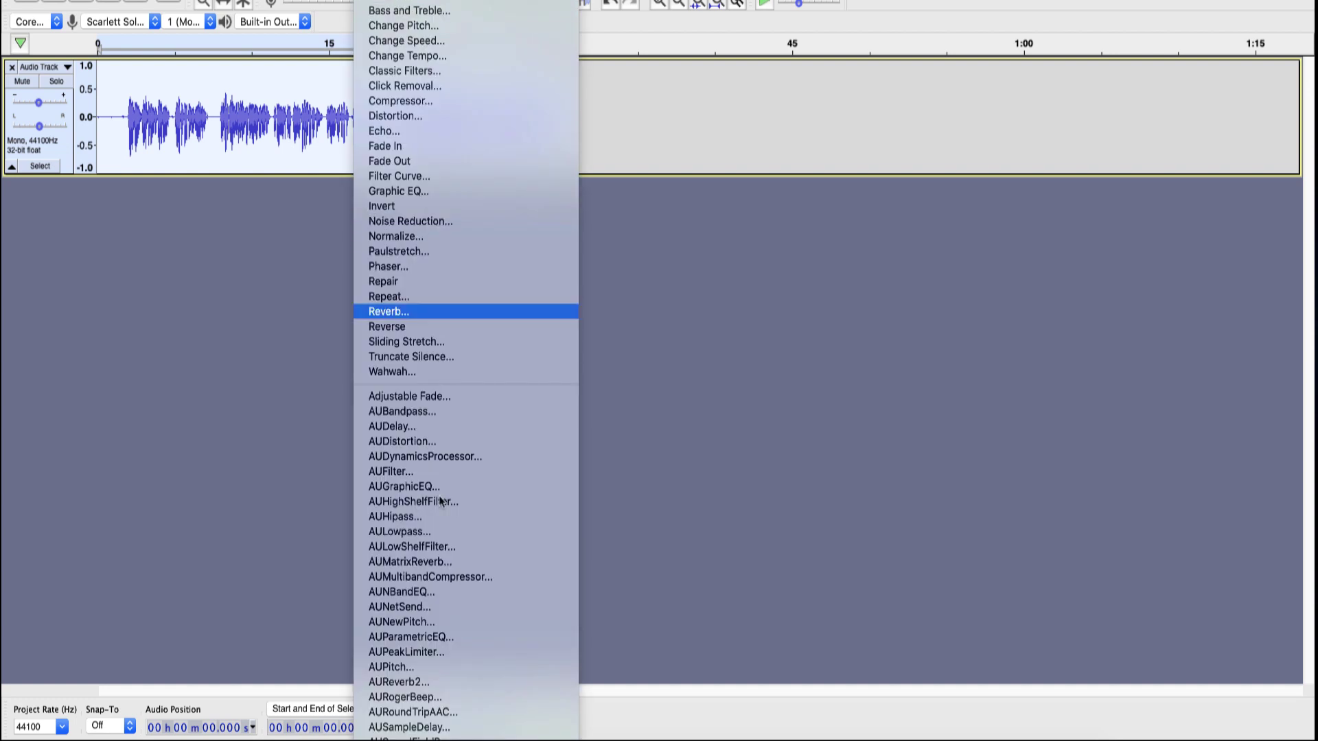
{"action": "scroll", "coordinate": [445, 504], "scroll_direction": "down", "scroll_amount": 5}
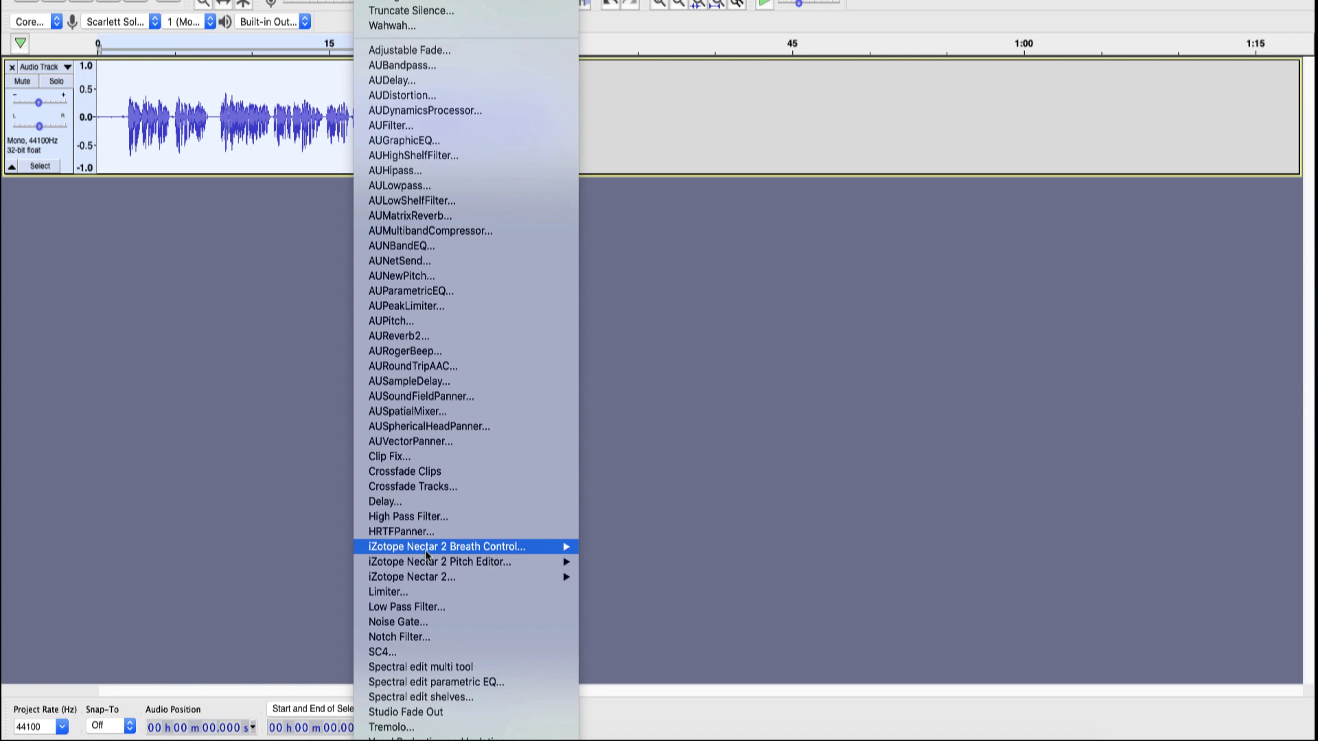
{"action": "mouse_move", "coordinate": [428, 549]}
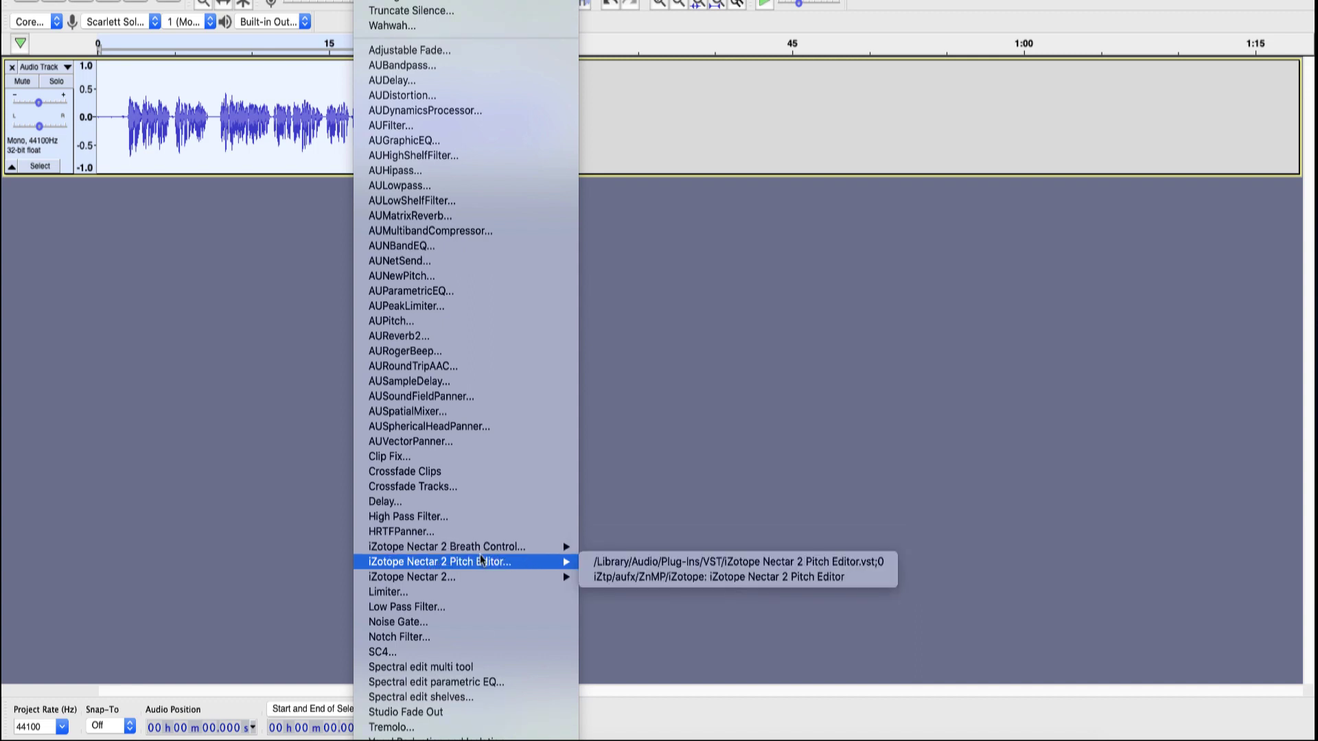
{"action": "scroll", "coordinate": [435, 590], "scroll_direction": "down", "scroll_amount": 1}
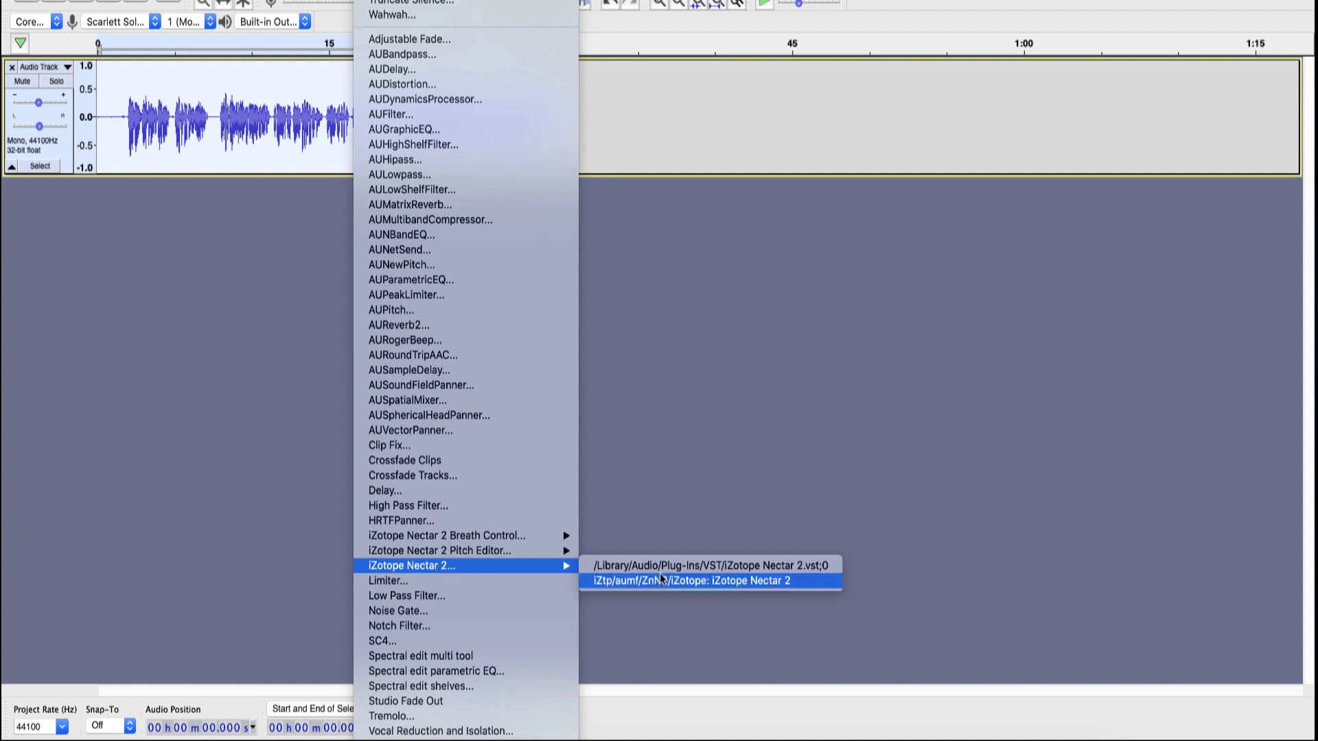
{"action": "left_click", "coordinate": [657, 568]}
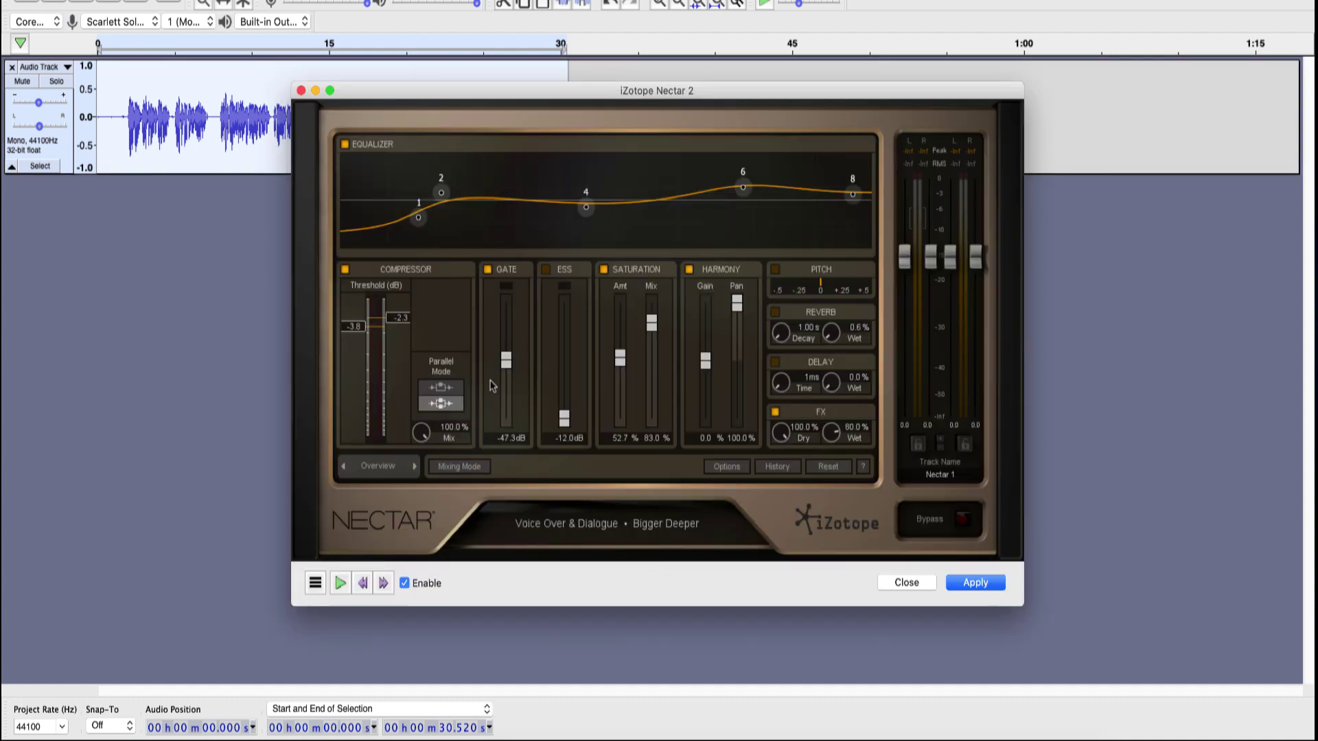
Step: Load the Voice Over & Dialogue • Audiobook preset from Nectar 2's Preset Manager
{"action": "left_click", "coordinate": [597, 525]}
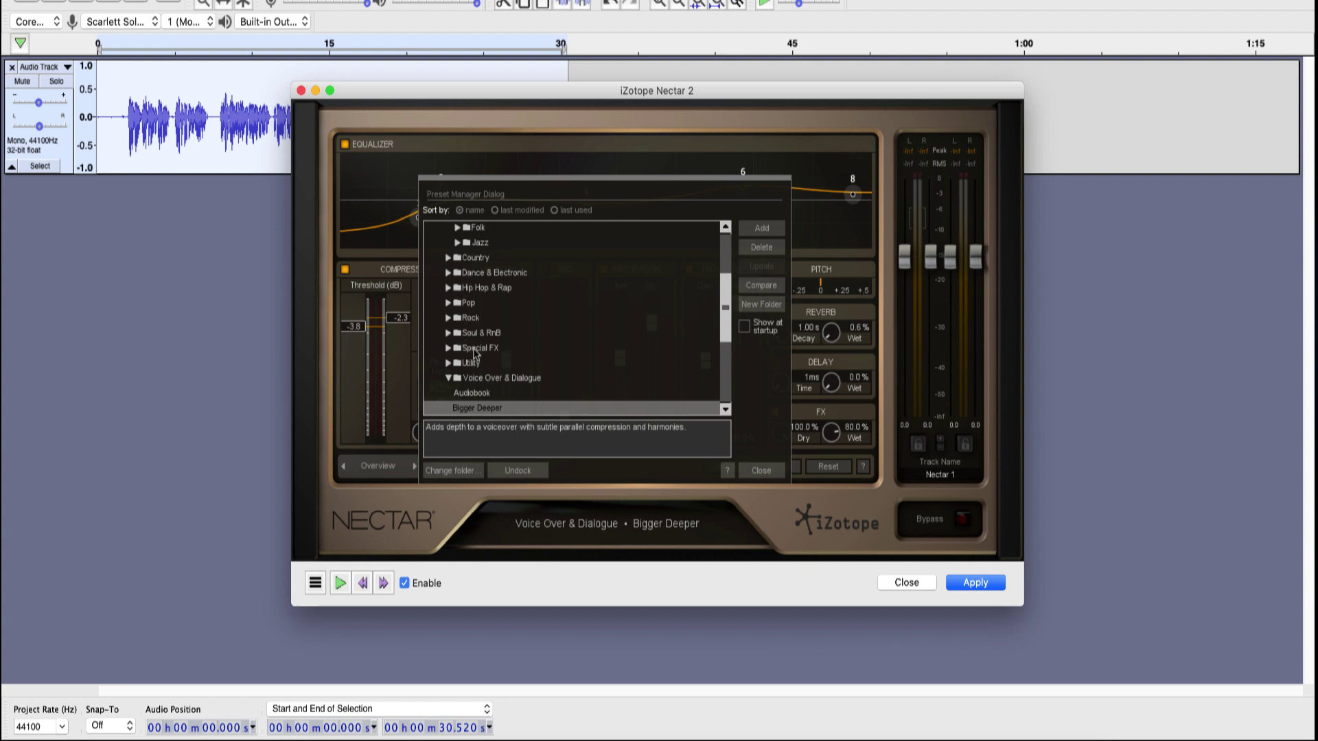
{"action": "scroll", "coordinate": [725, 332], "scroll_direction": "down", "scroll_amount": 4}
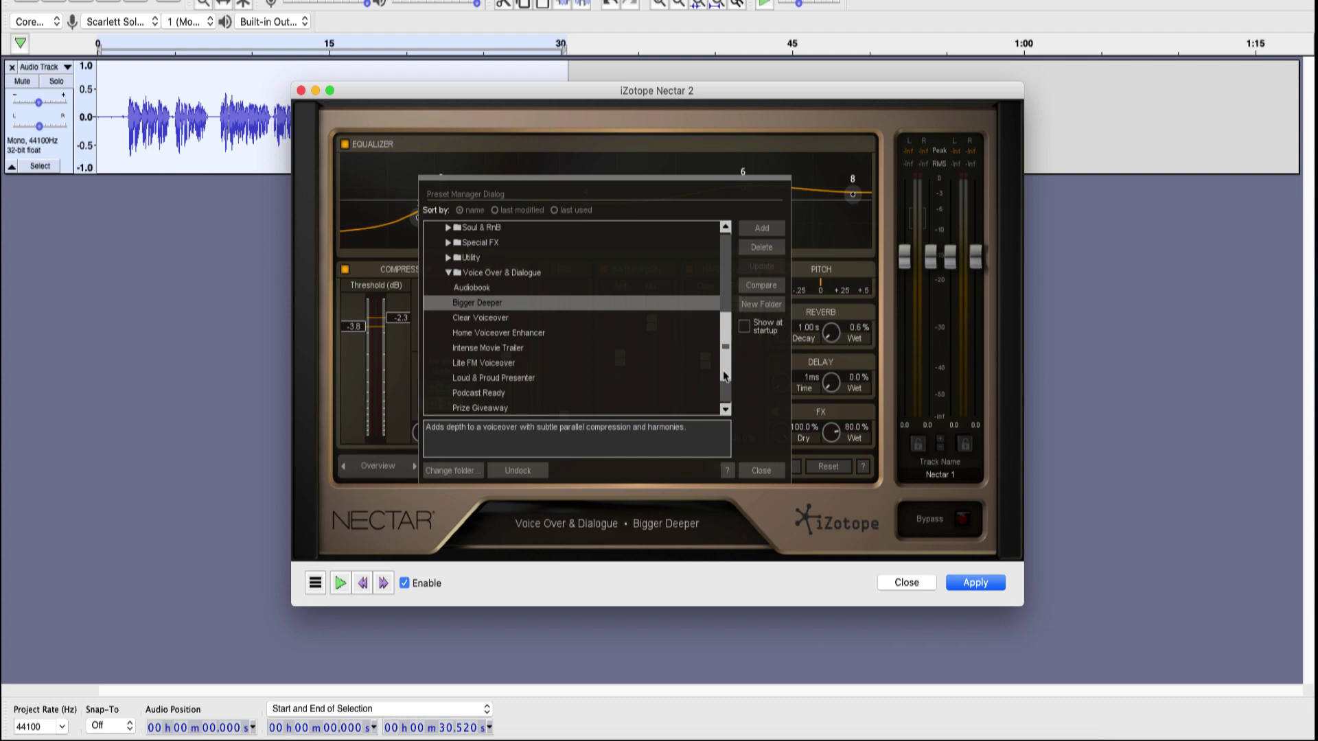
{"action": "mouse_move", "coordinate": [724, 377]}
{"action": "left_mouse_down"}
{"action": "mouse_move", "coordinate": [724, 411]}
{"action": "mouse_move", "coordinate": [723, 379]}
{"action": "left_mouse_up"}
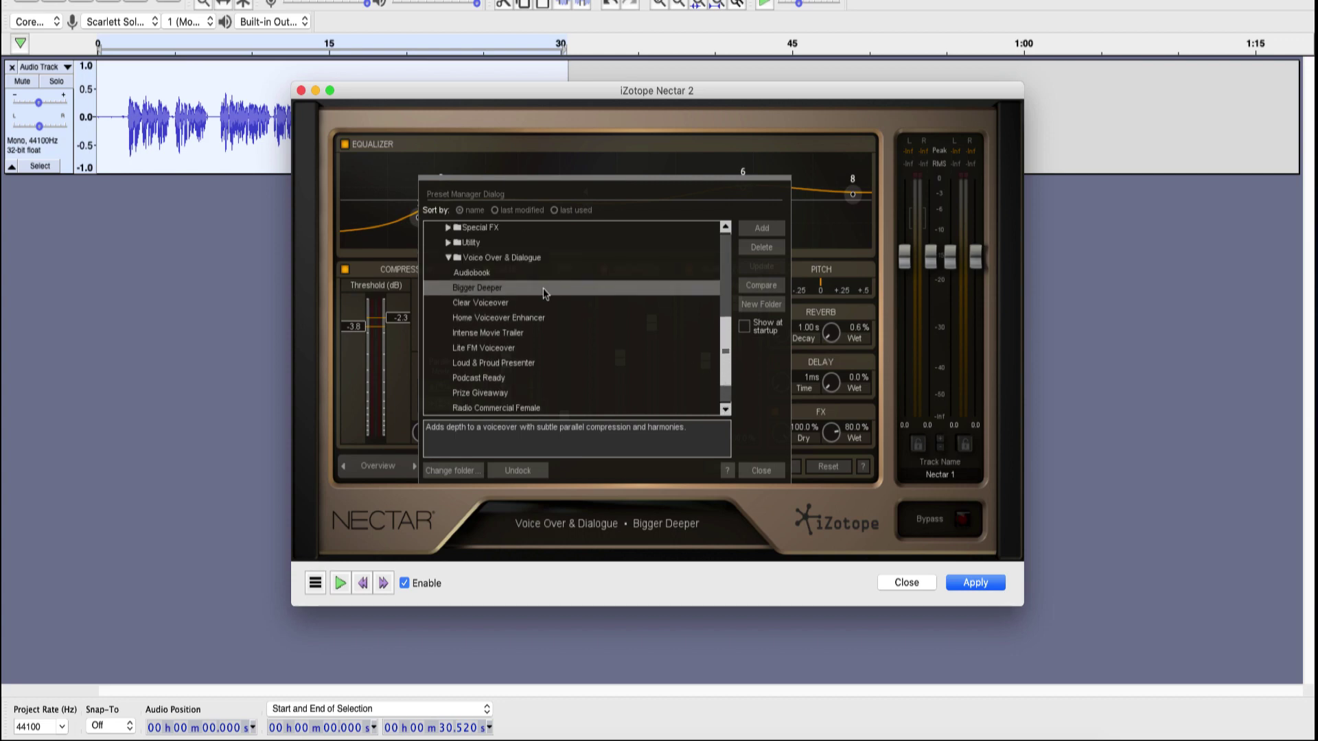
{"action": "left_click", "coordinate": [473, 274]}
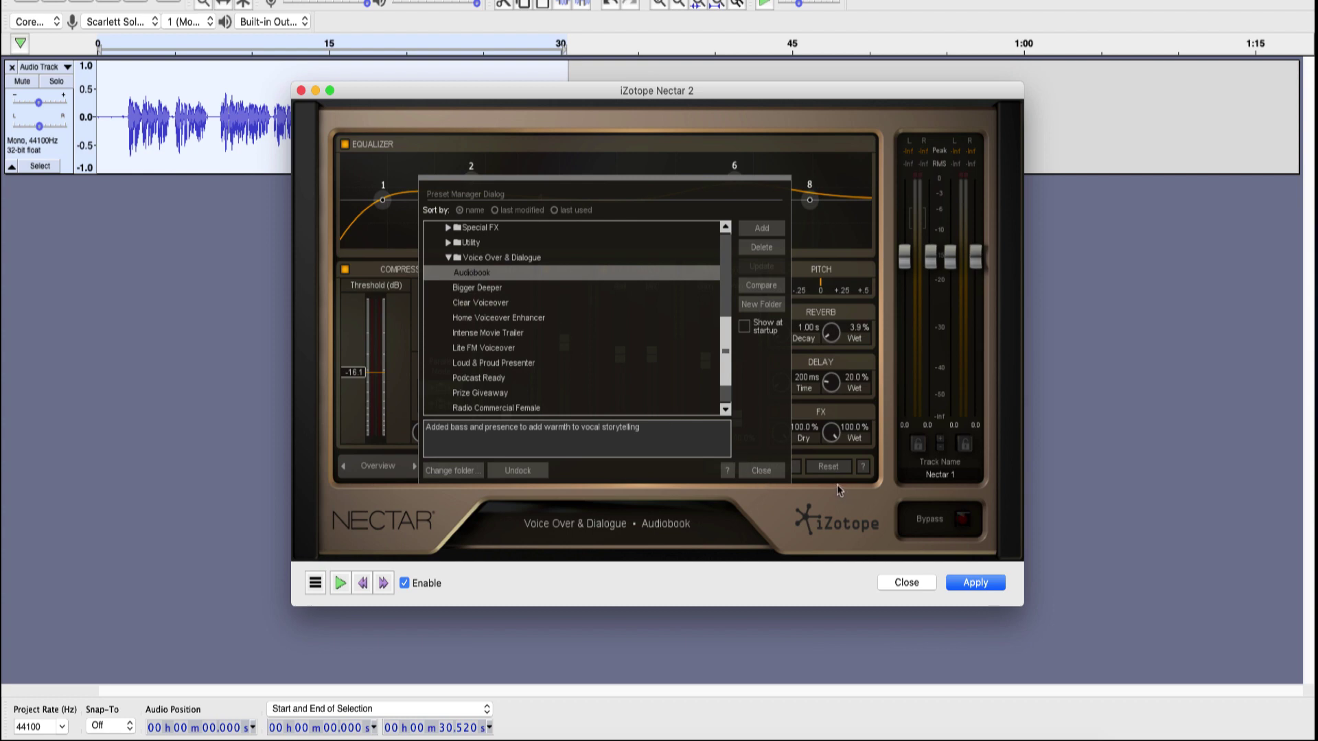
Step: Close the Preset Manager and move EQ band 1 from 45 Hz to about 80 Hz
{"action": "left_click", "coordinate": [762, 475]}
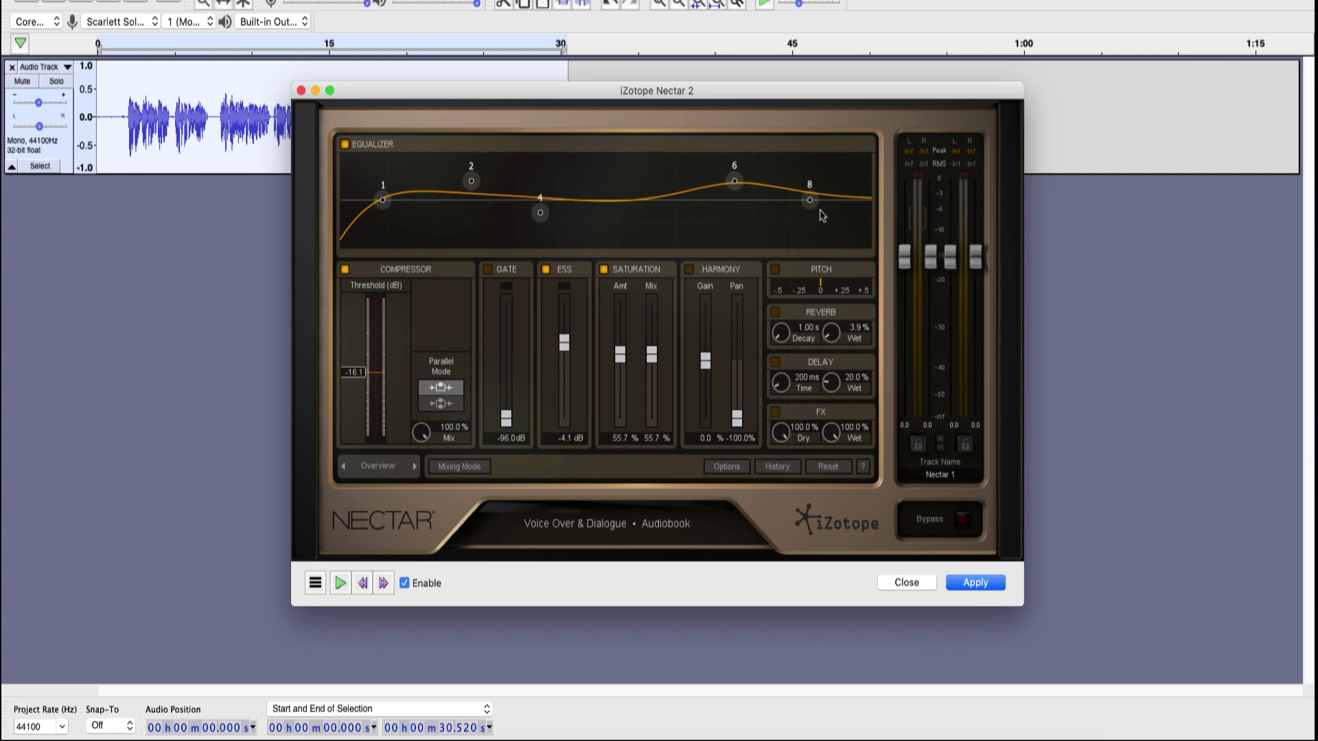
{"action": "left_click", "coordinate": [383, 201]}
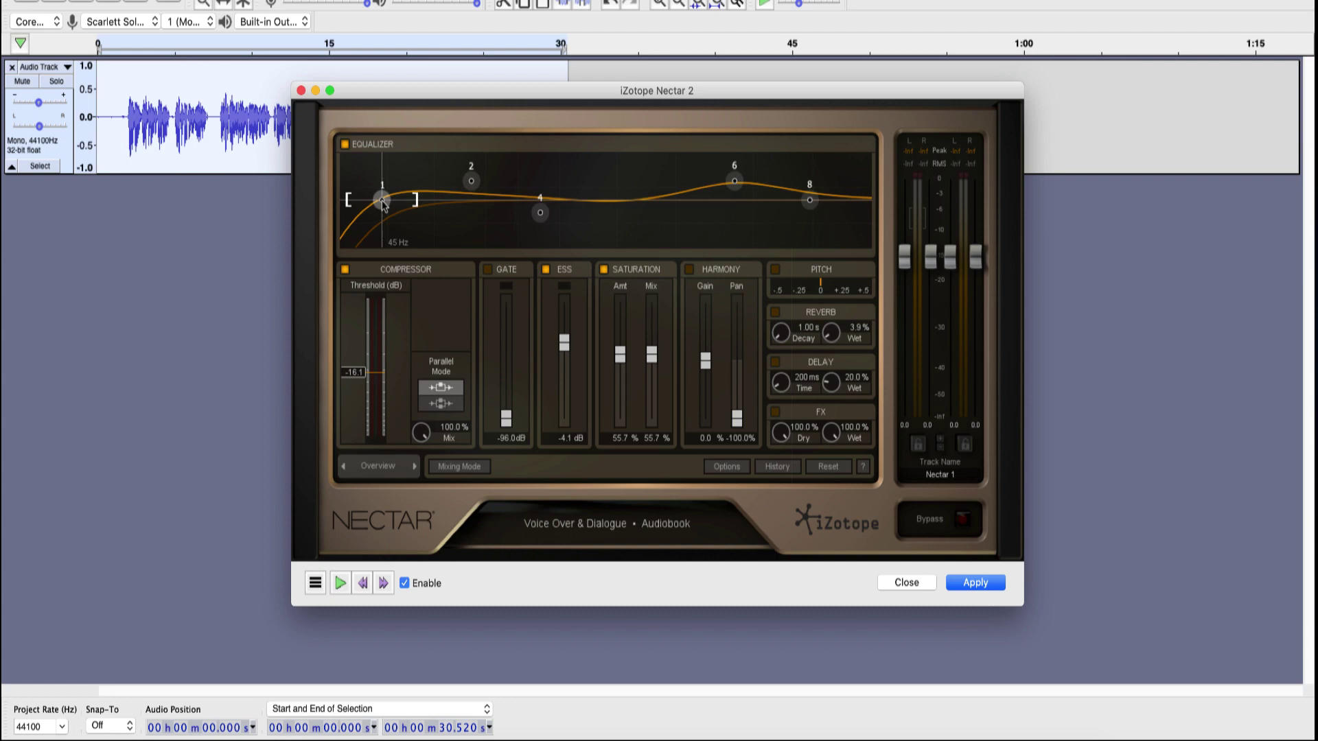
{"action": "left_click_drag", "start_coordinate": [382, 202], "coordinate": [397, 208]}
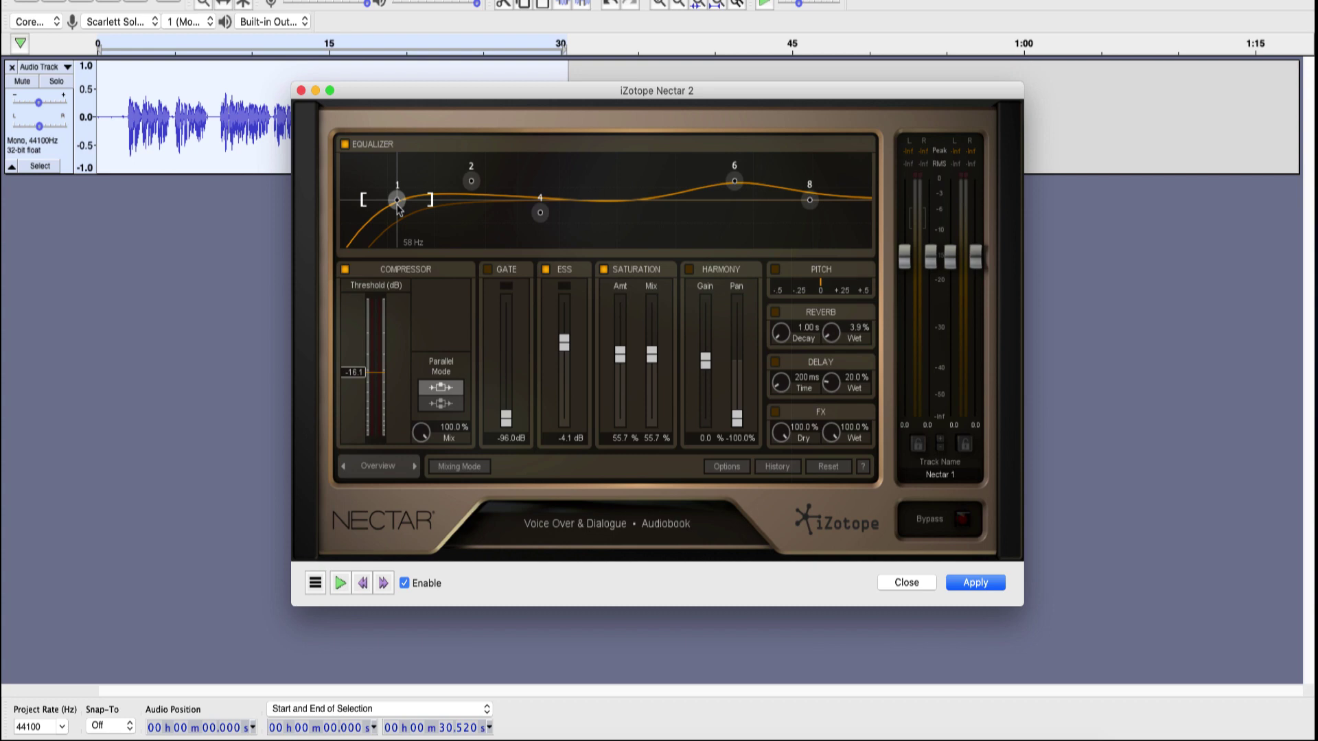
{"action": "left_click_drag", "start_coordinate": [398, 208], "coordinate": [420, 213]}
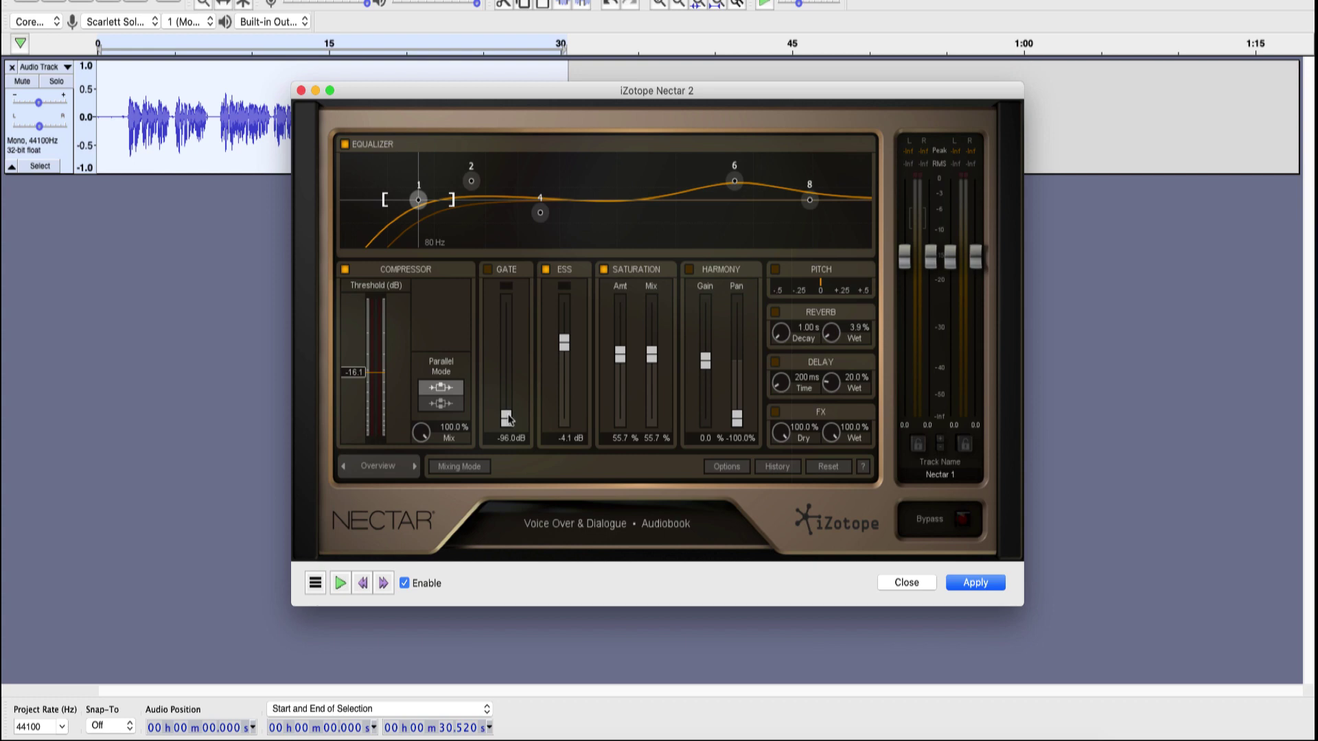
{"action": "left_click_drag", "start_coordinate": [507, 419], "coordinate": [510, 358]}
{"action": "scroll", "coordinate": [508, 354], "scroll_direction": "up", "scroll_amount": 2}
{"action": "left_click", "coordinate": [488, 271]}
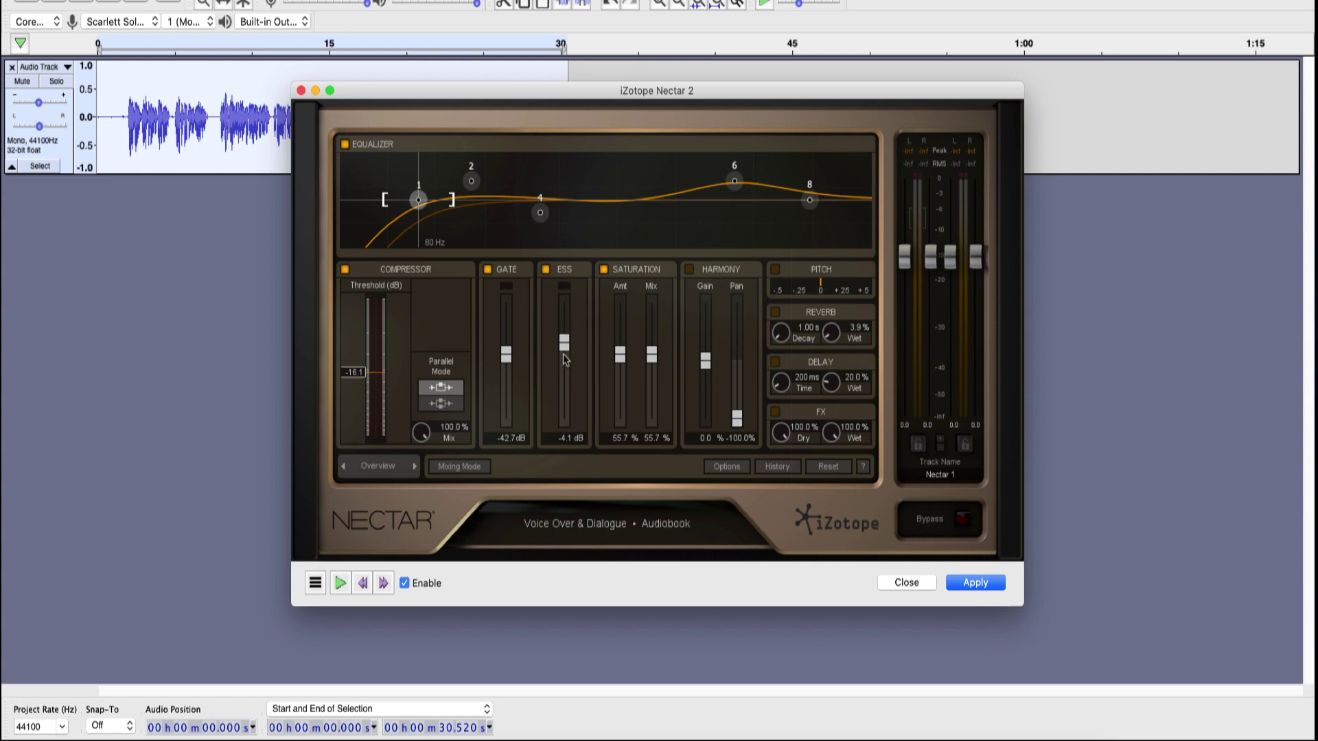
{"action": "left_click_drag", "start_coordinate": [564, 354], "coordinate": [561, 397]}
{"action": "left_click", "coordinate": [440, 405]}
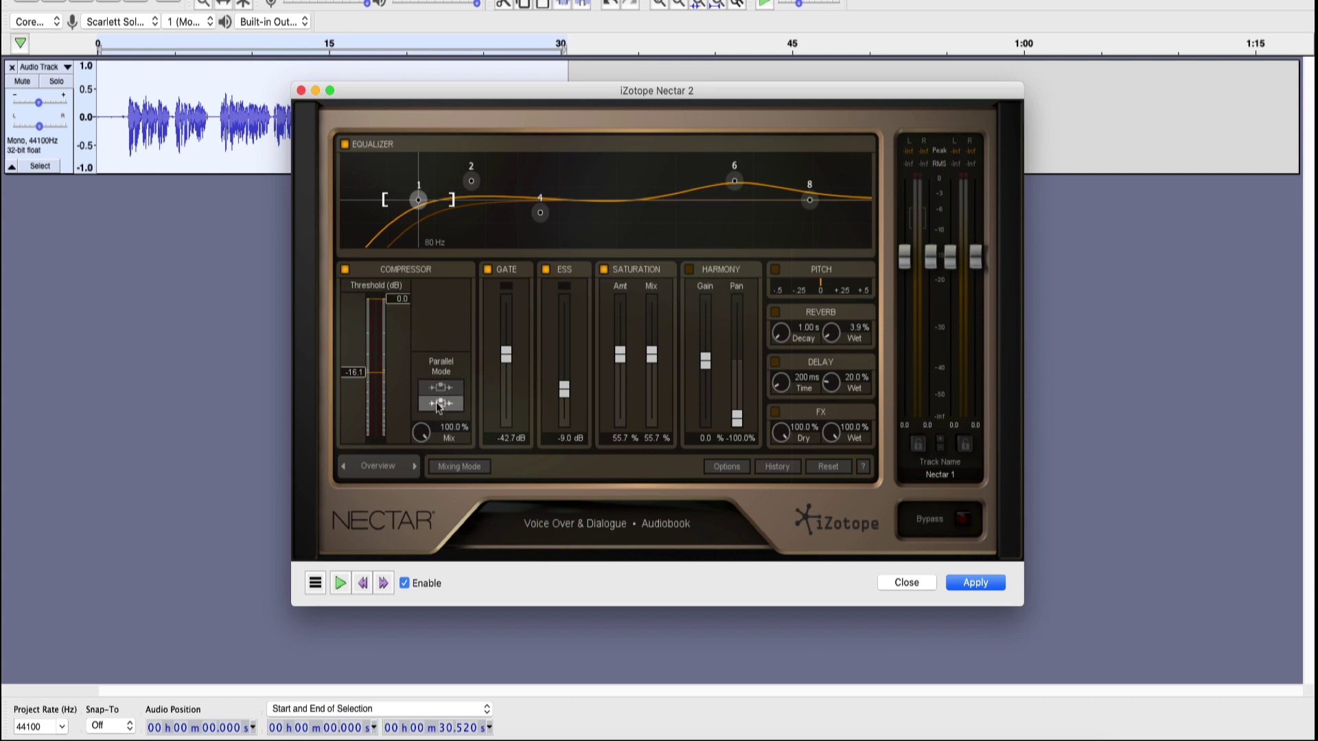
{"action": "left_click", "coordinate": [442, 389]}
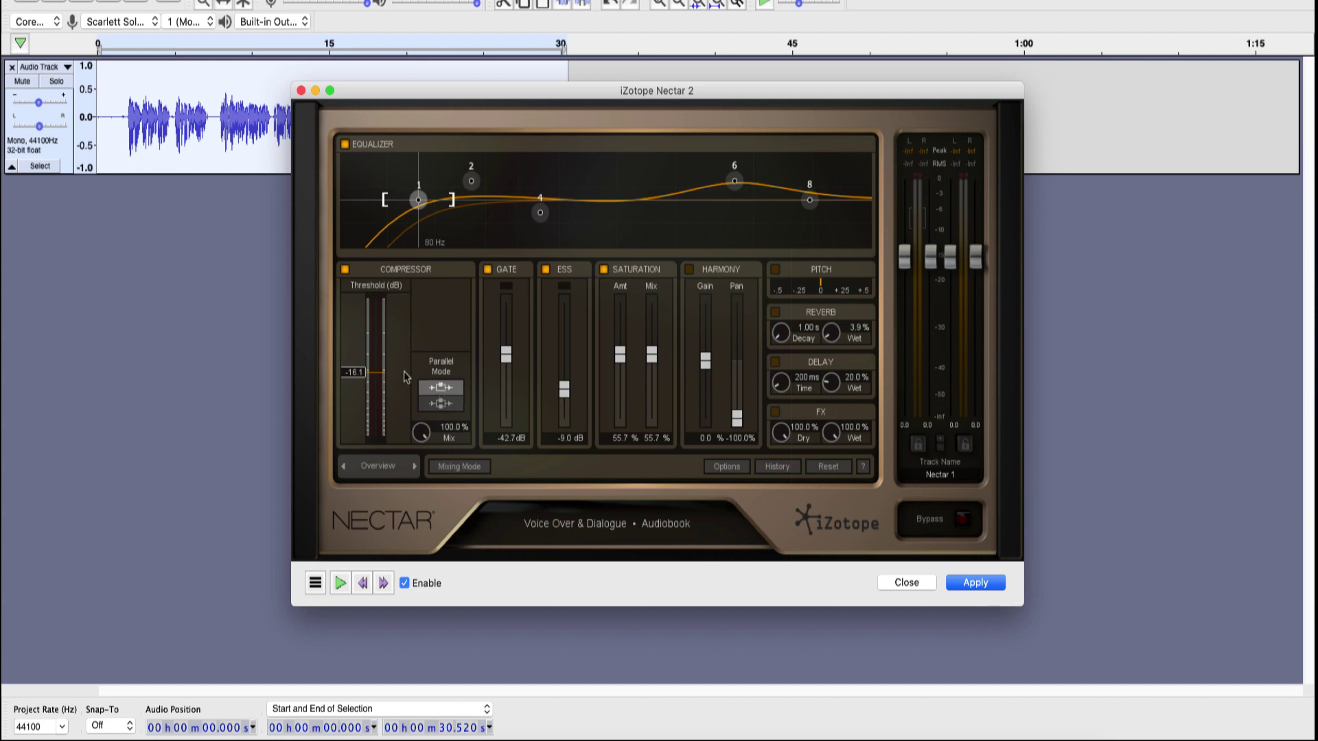
Step: Apply Nectar 2, close its window, make the track taller, and select the lead-in near 1 s
{"action": "left_click", "coordinate": [981, 584]}
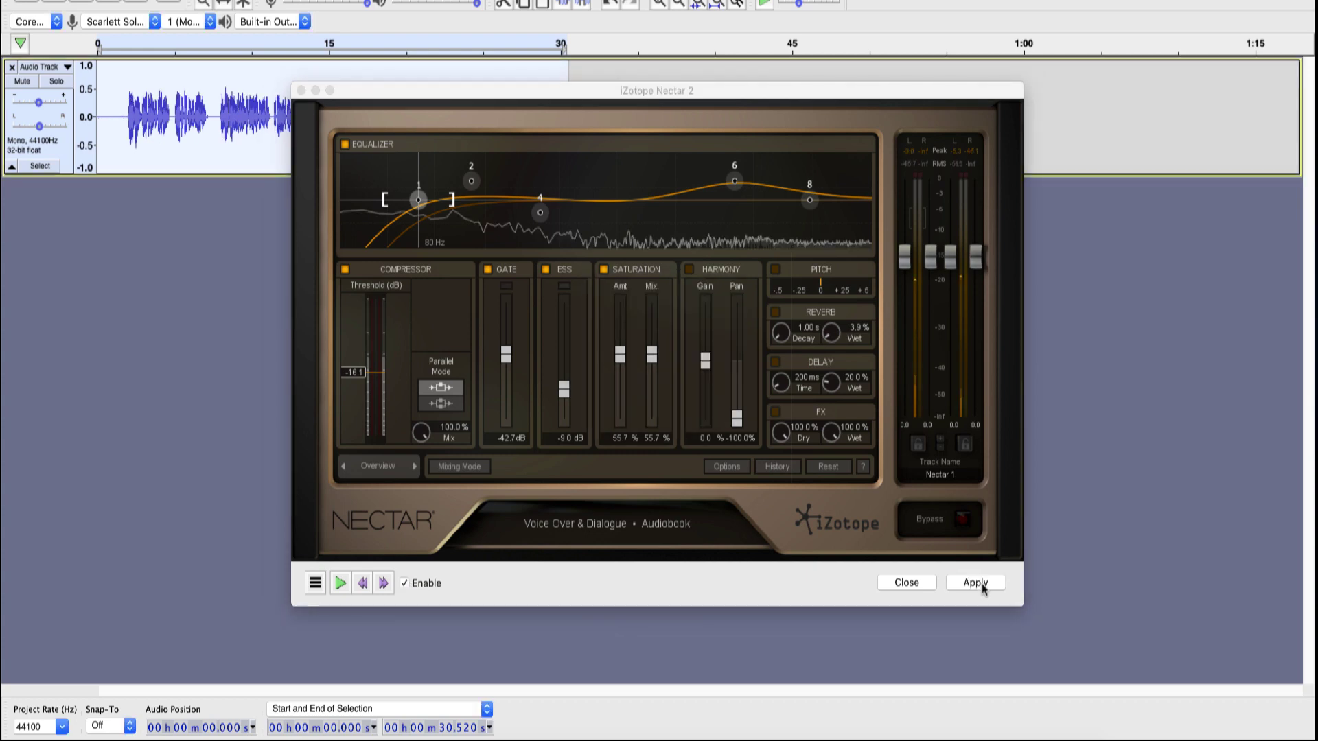
{"action": "left_click", "coordinate": [301, 90]}
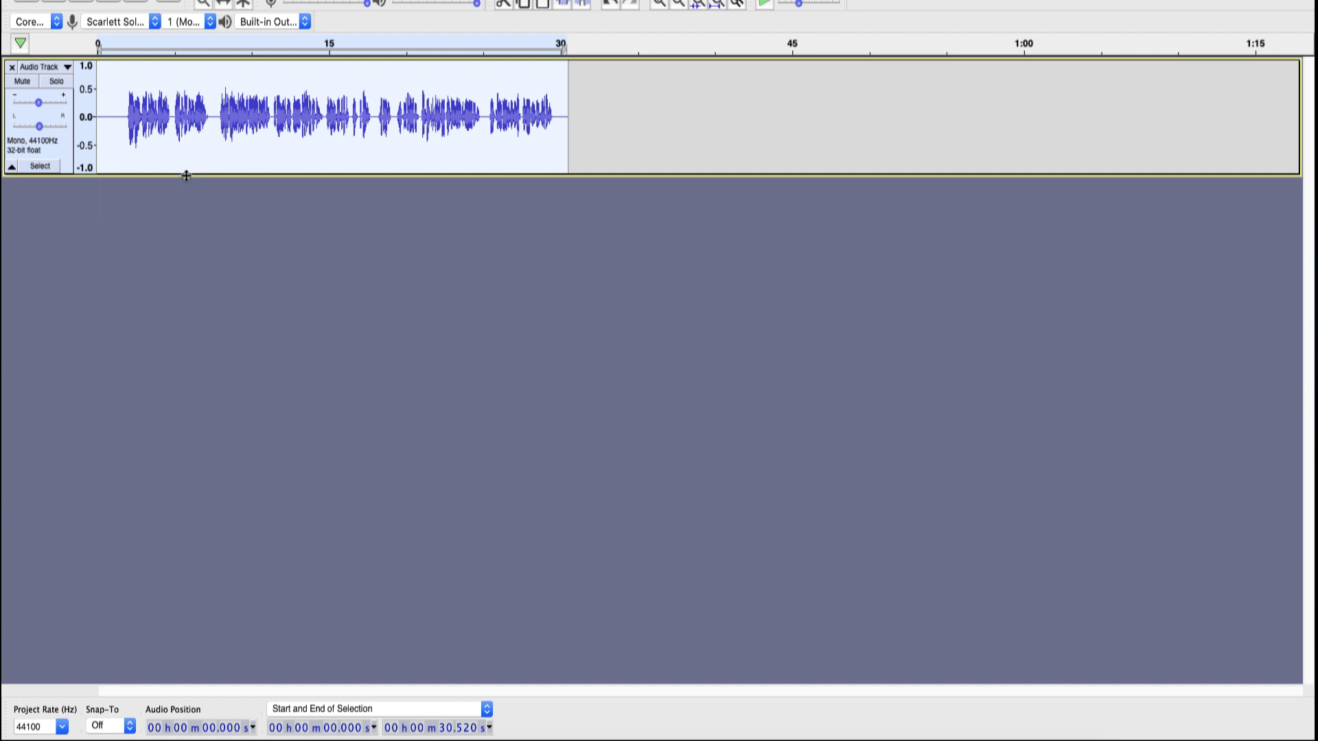
{"action": "left_click_drag", "start_coordinate": [186, 180], "coordinate": [188, 356]}
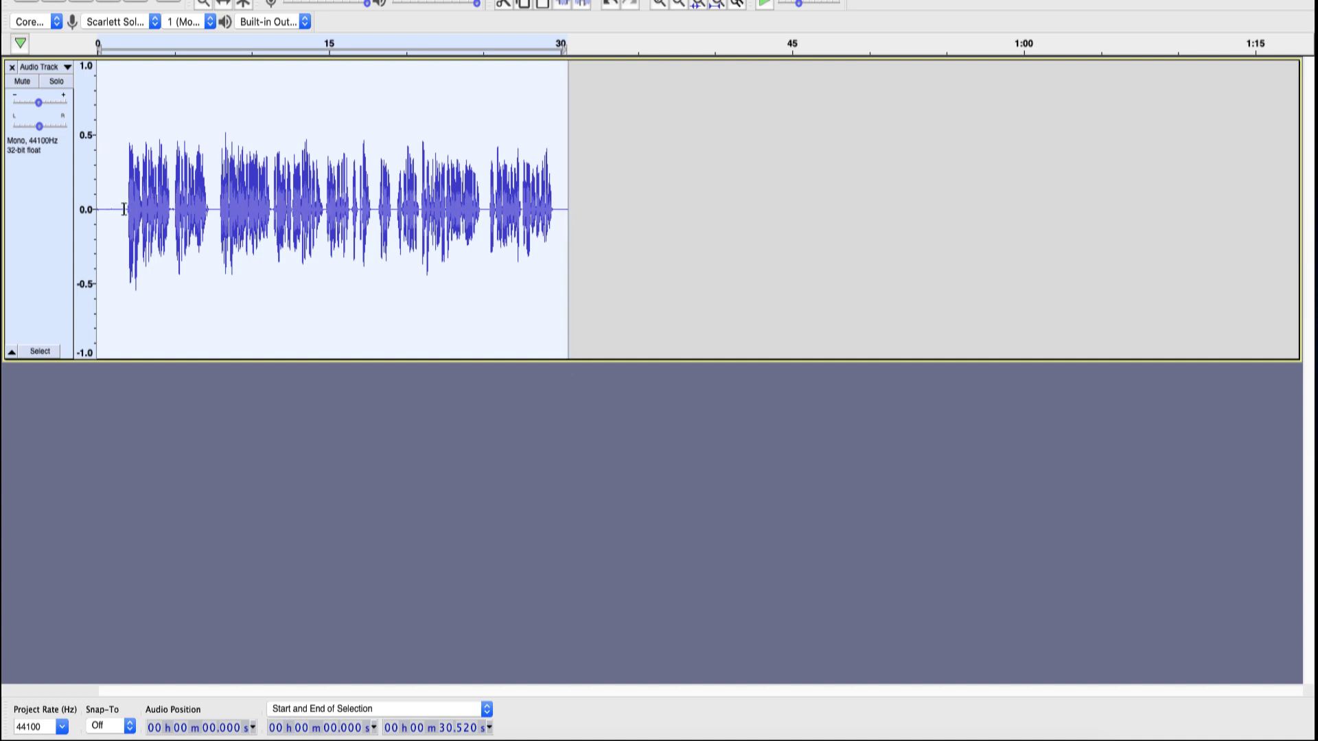
{"action": "left_click_drag", "start_coordinate": [124, 208], "coordinate": [120, 174]}
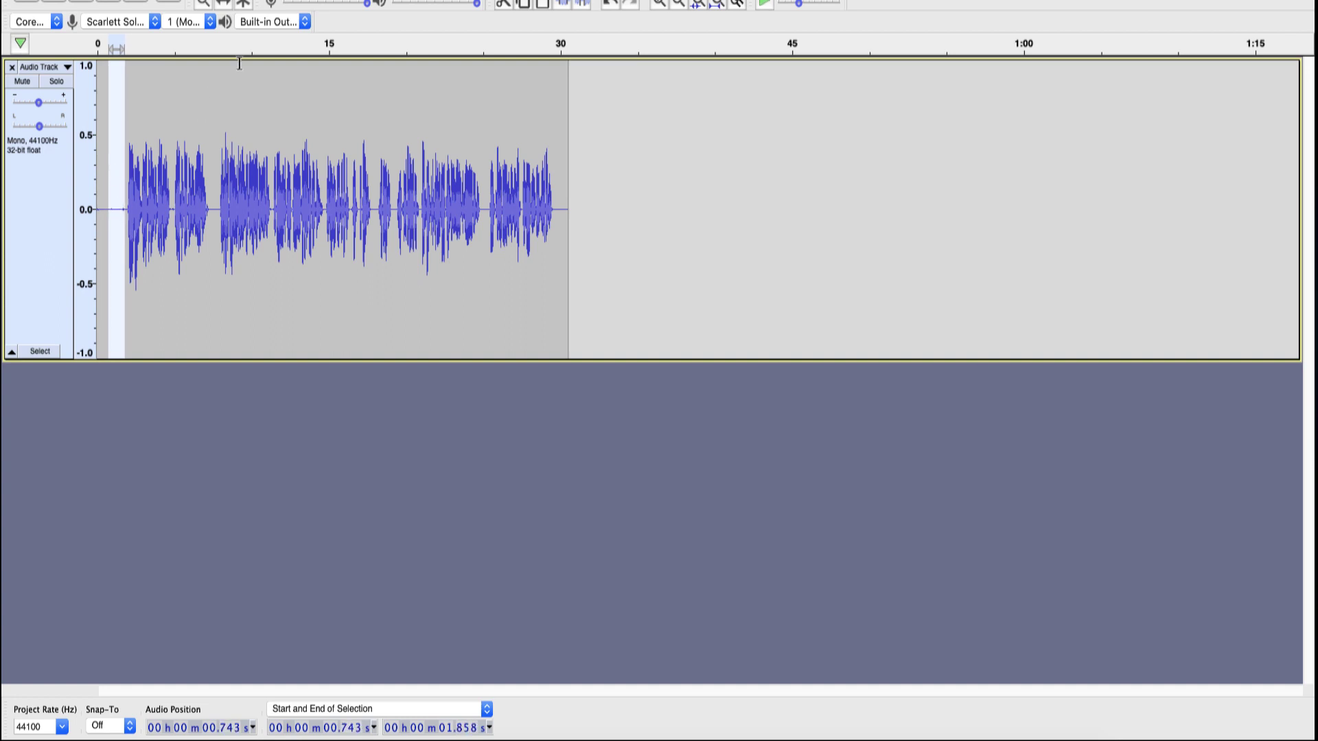
Step: Replace the selected lead-in with Generate > Silence, then clear the selection
{"action": "left_click", "coordinate": [334, 1]}
{"action": "left_click", "coordinate": [334, 2]}
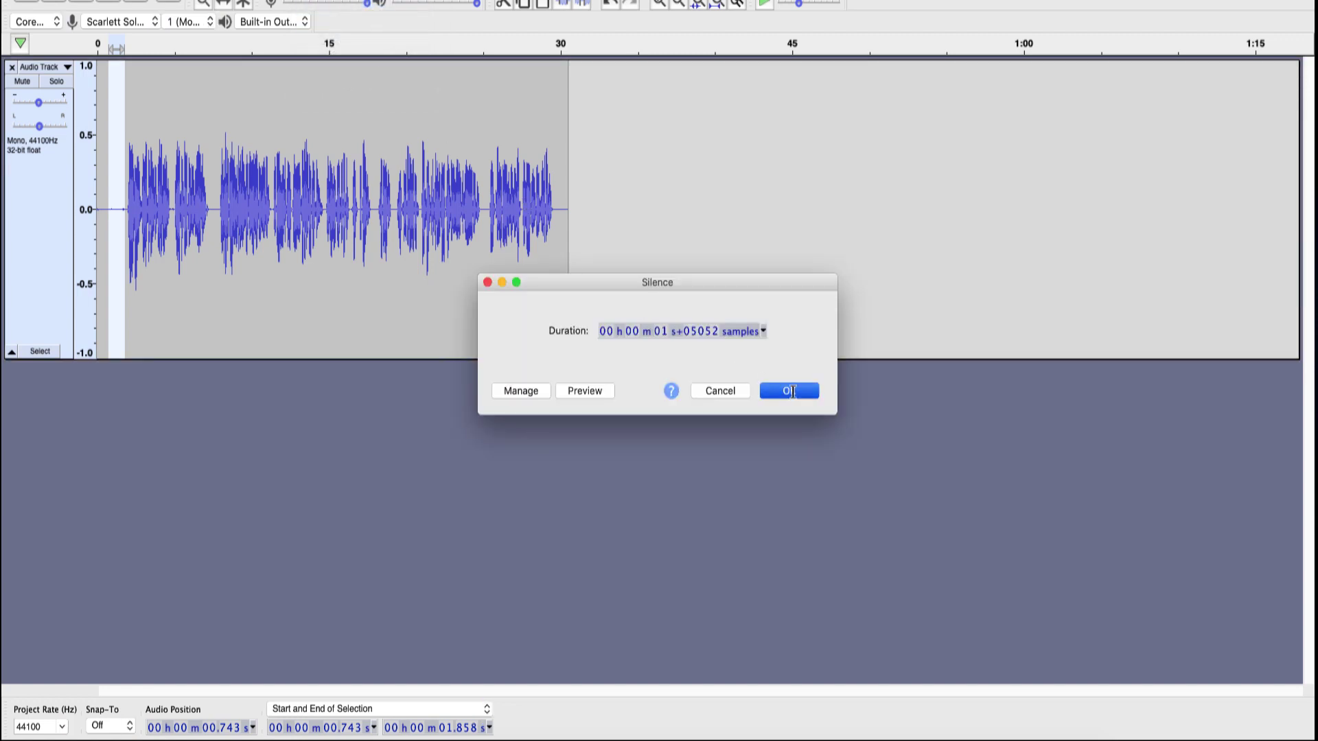
{"action": "left_click", "coordinate": [790, 391]}
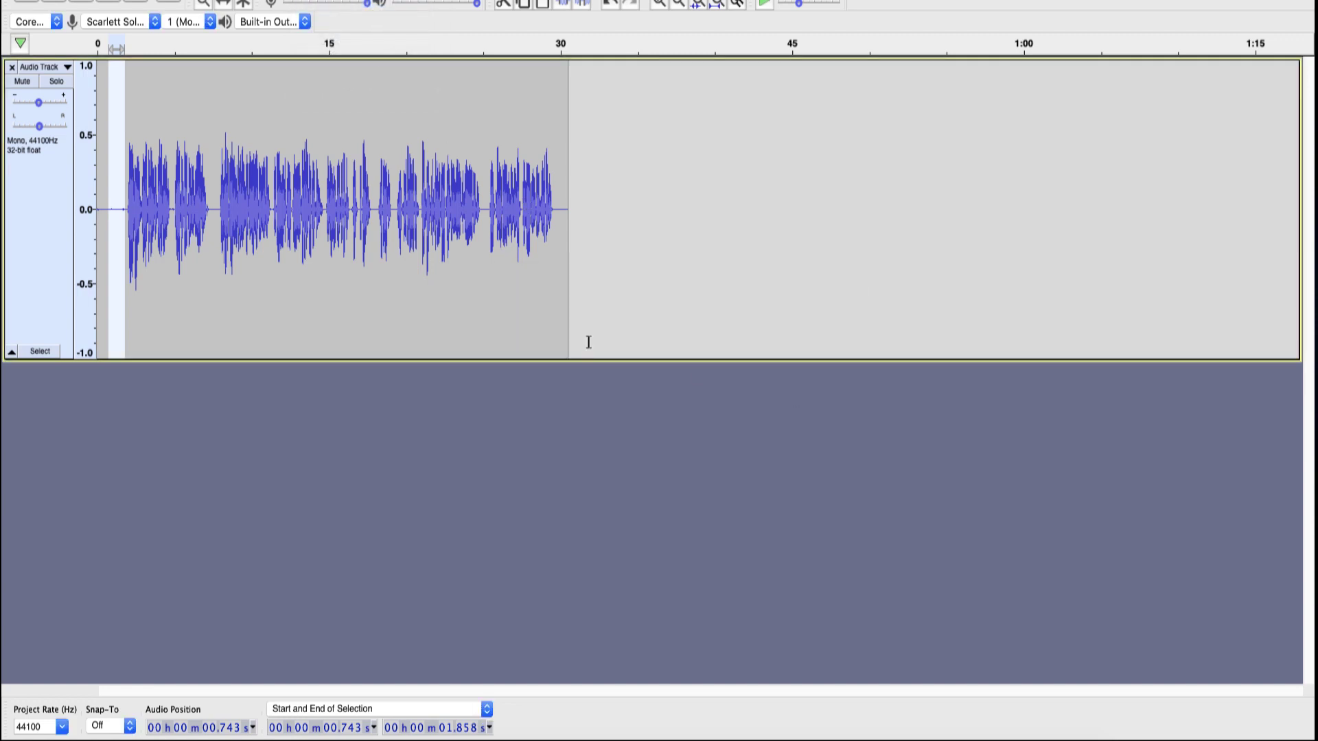
{"action": "left_click", "coordinate": [103, 209]}
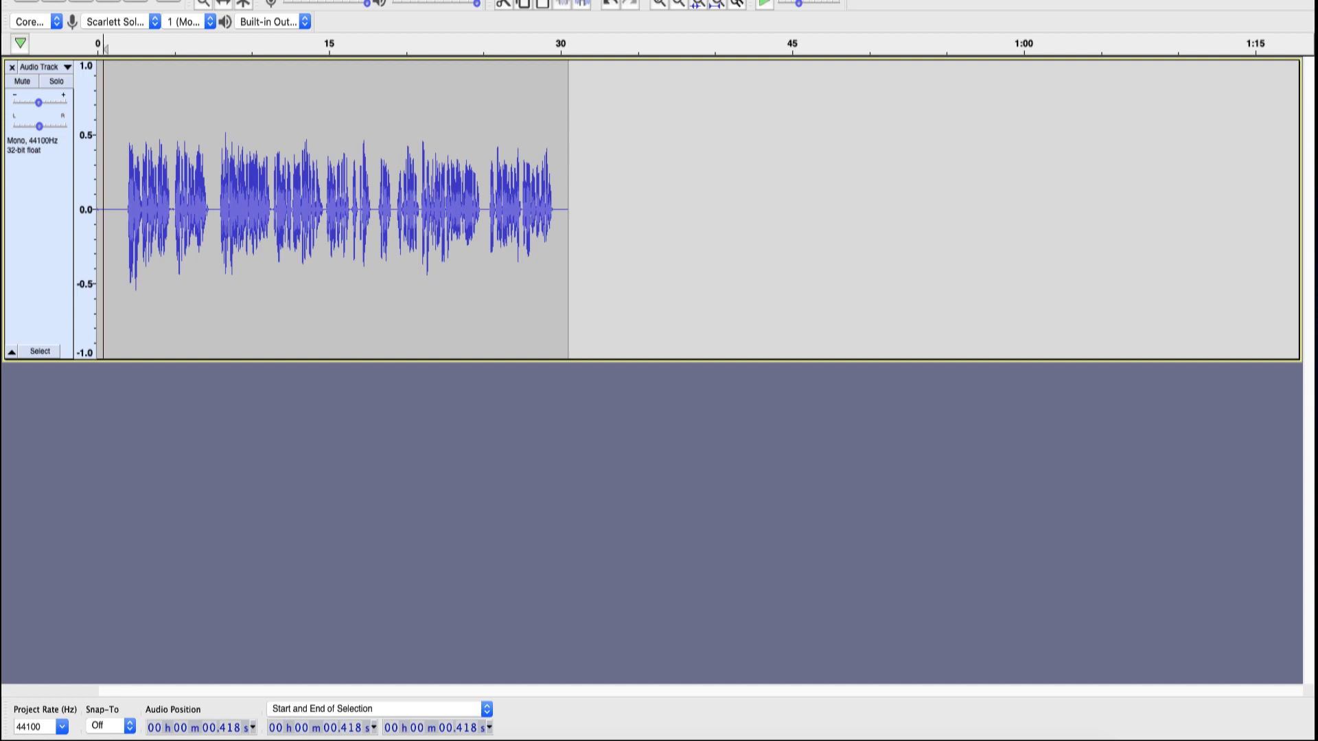
Step: Open the iZotope Nectar 2 Breath Control plug-in from the Effect menu
{"action": "left_click", "coordinate": [374, 1]}
{"action": "scroll", "coordinate": [423, 488], "scroll_direction": "down", "scroll_amount": 3}
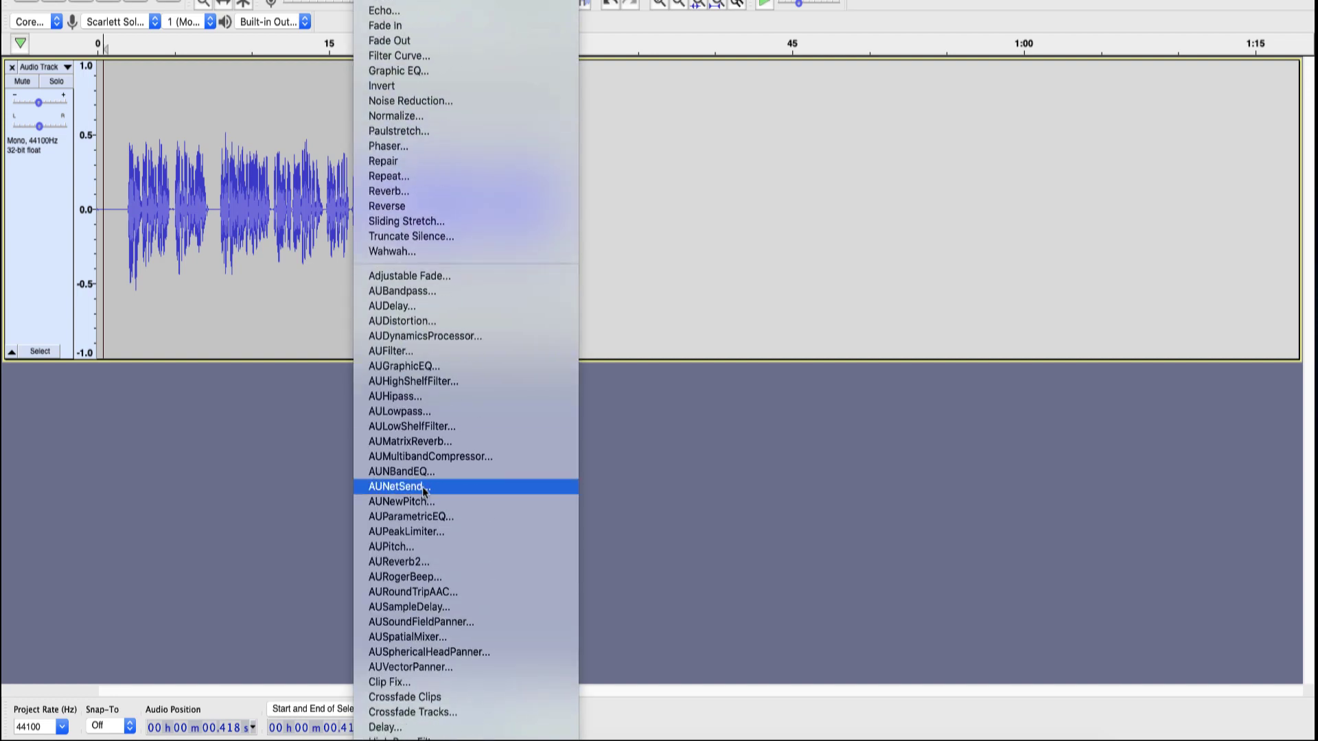
{"action": "scroll", "coordinate": [423, 488], "scroll_direction": "down", "scroll_amount": 5}
{"action": "mouse_move", "coordinate": [536, 535]}
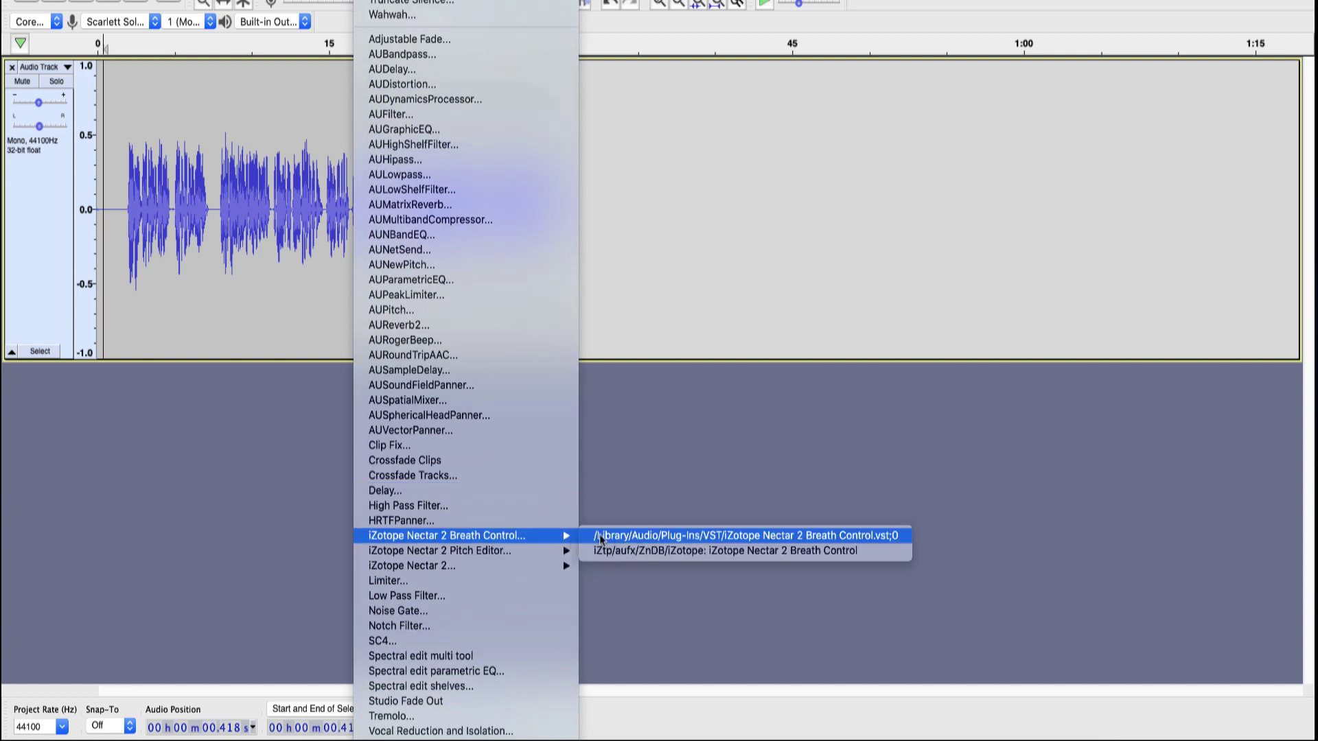
{"action": "left_click", "coordinate": [600, 536]}
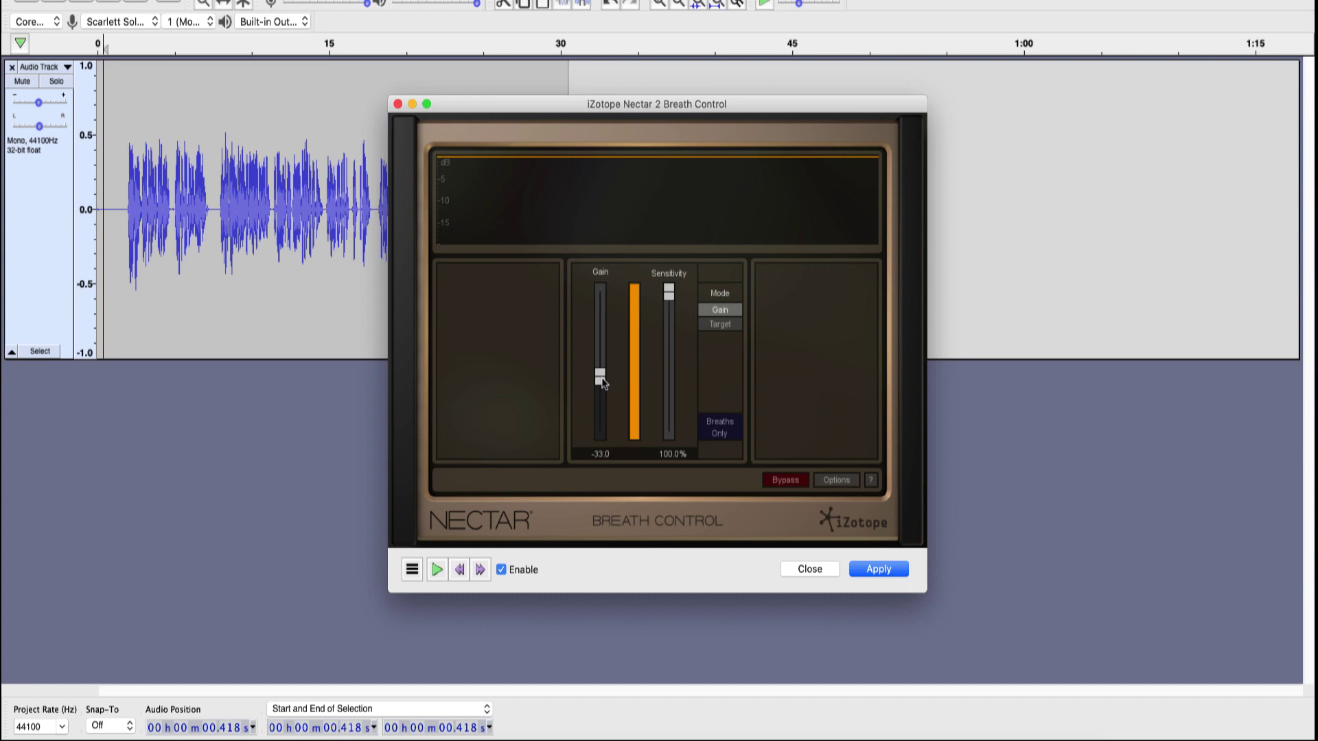
Step: Drag the Breath Control Gain down to about -55.5, then back up
{"action": "mouse_move", "coordinate": [602, 382]}
{"action": "left_mouse_down"}
{"action": "mouse_move", "coordinate": [604, 332]}
{"action": "mouse_move", "coordinate": [603, 391]}
{"action": "left_mouse_up"}
{"action": "left_click_drag", "start_coordinate": [601, 390], "coordinate": [602, 400]}
{"action": "left_click_drag", "start_coordinate": [602, 399], "coordinate": [599, 463]}
{"action": "left_click_drag", "start_coordinate": [603, 433], "coordinate": [604, 397]}
Step: Close Breath Control at -46.4 gain without applying it
{"action": "left_click", "coordinate": [814, 569]}
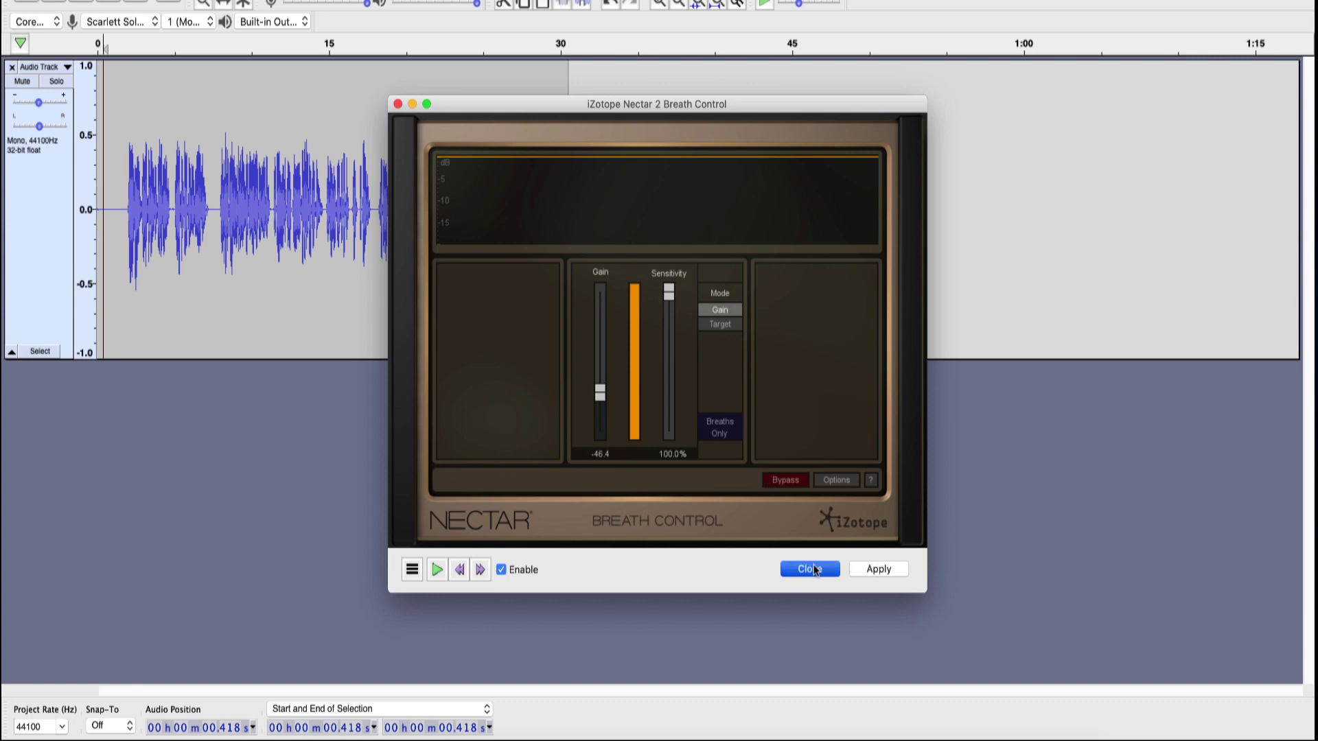